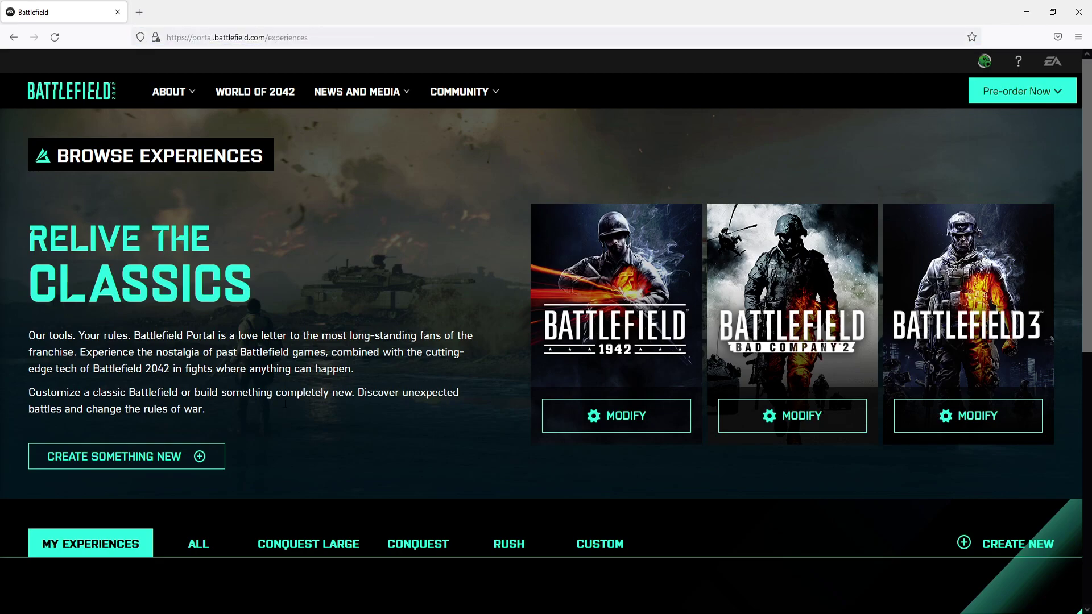
- Start a new experience using the Team Deathmatch game mode
{"action": "left_click", "coordinate": [182, 470]}
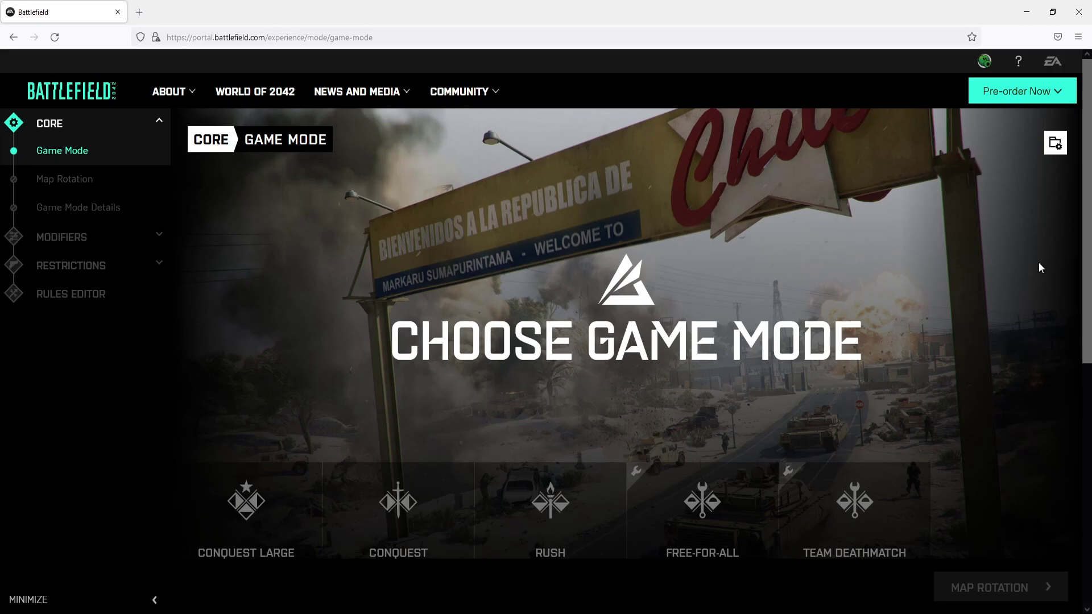
{"action": "left_click", "coordinate": [855, 503]}
{"action": "left_click", "coordinate": [981, 580]}
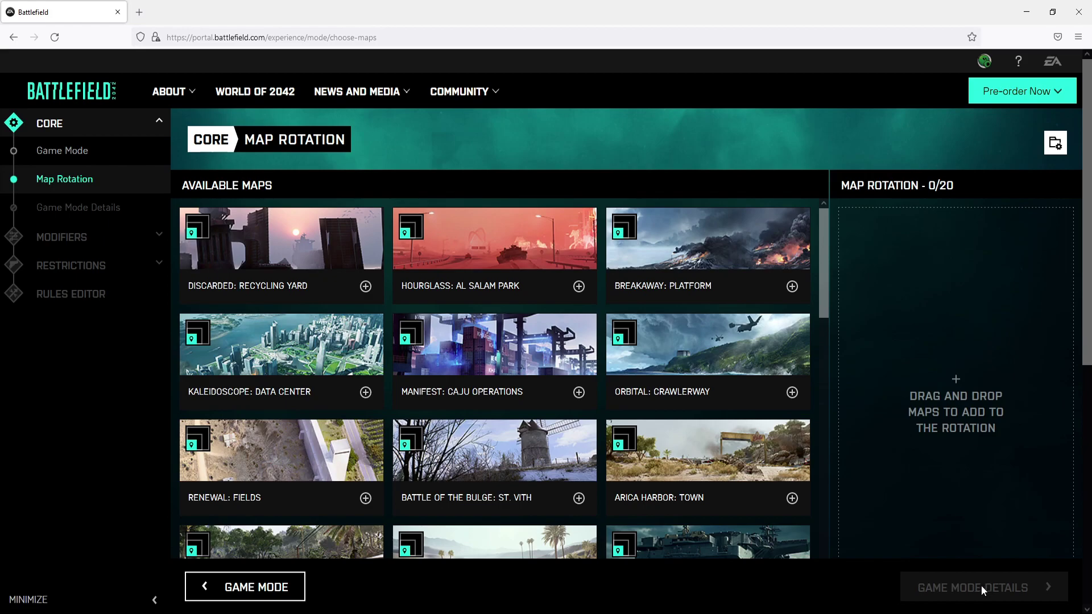
- Add Breakaway: Platform, Orbital: Crawlerway and Arica Harbor: Town to the map rotation
{"action": "left_click_drag", "start_coordinate": [644, 245], "coordinate": [882, 281]}
{"action": "left_click_drag", "start_coordinate": [705, 347], "coordinate": [910, 319]}
{"action": "left_click_drag", "start_coordinate": [705, 449], "coordinate": [939, 431]}
- Set maximum human players to 128 (64 per team) and per-squad character limit to 3
{"action": "left_click", "coordinate": [1001, 586]}
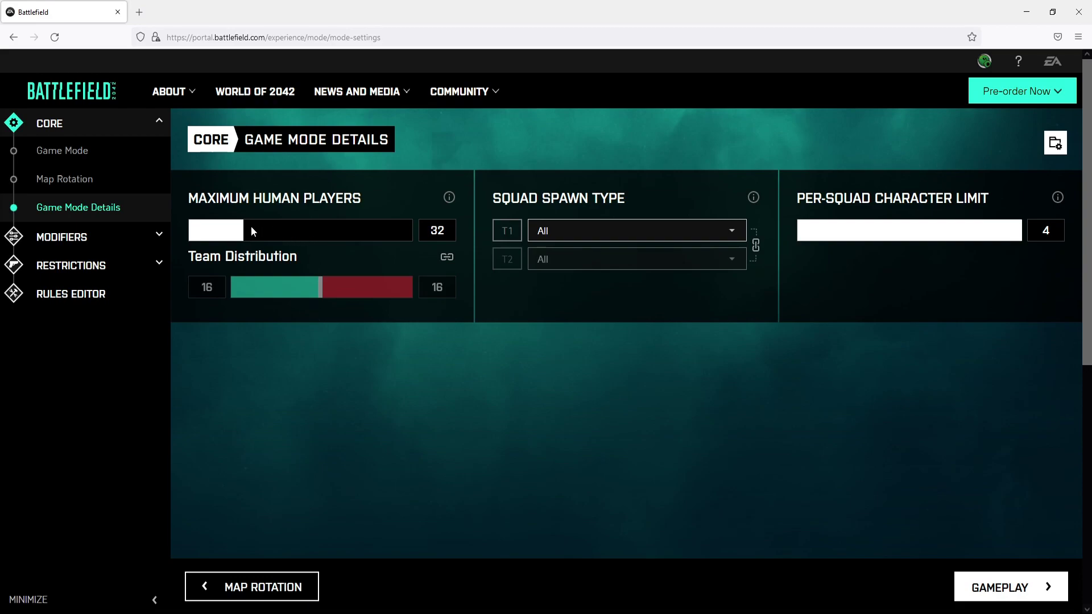
{"action": "left_click_drag", "start_coordinate": [262, 227], "coordinate": [413, 230]}
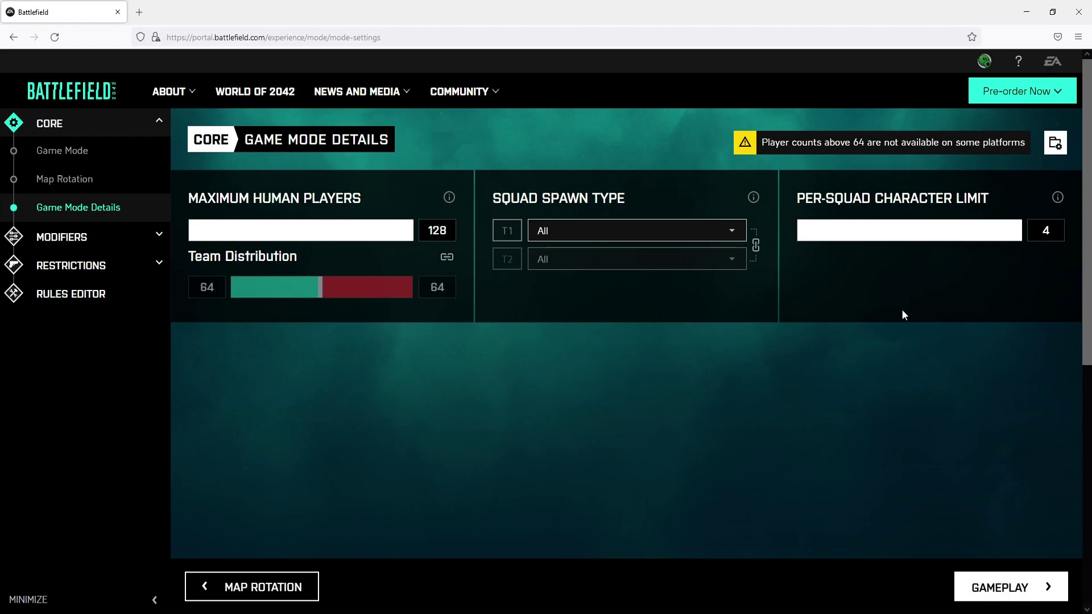
{"action": "left_click", "coordinate": [983, 230]}
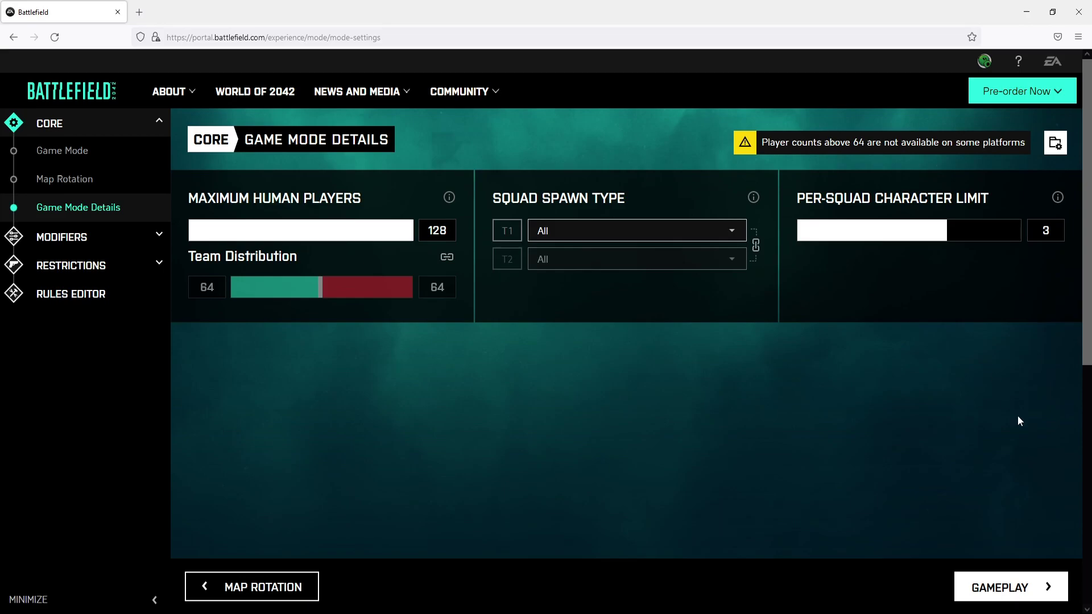
- Page through the Gameplay, Soldier and Vehicle modifiers, leaving their defaults unchanged
{"action": "left_click", "coordinate": [1035, 586]}
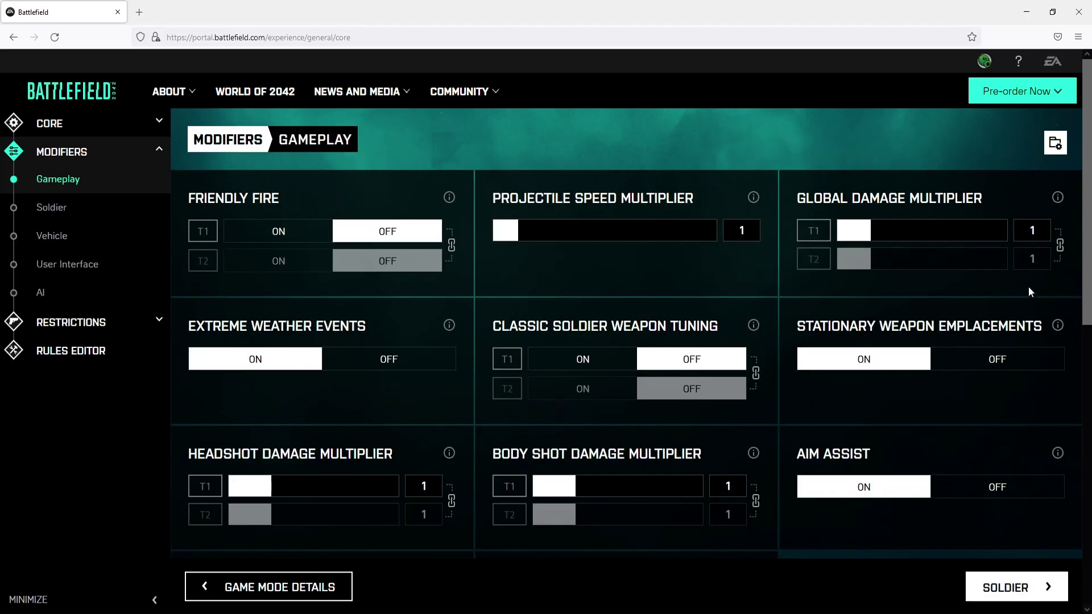
{"action": "mouse_move", "coordinate": [1086, 83]}
{"action": "left_mouse_down"}
{"action": "mouse_move", "coordinate": [1086, 175]}
{"action": "mouse_move", "coordinate": [1086, 84]}
{"action": "left_mouse_up"}
{"action": "left_click", "coordinate": [1018, 589]}
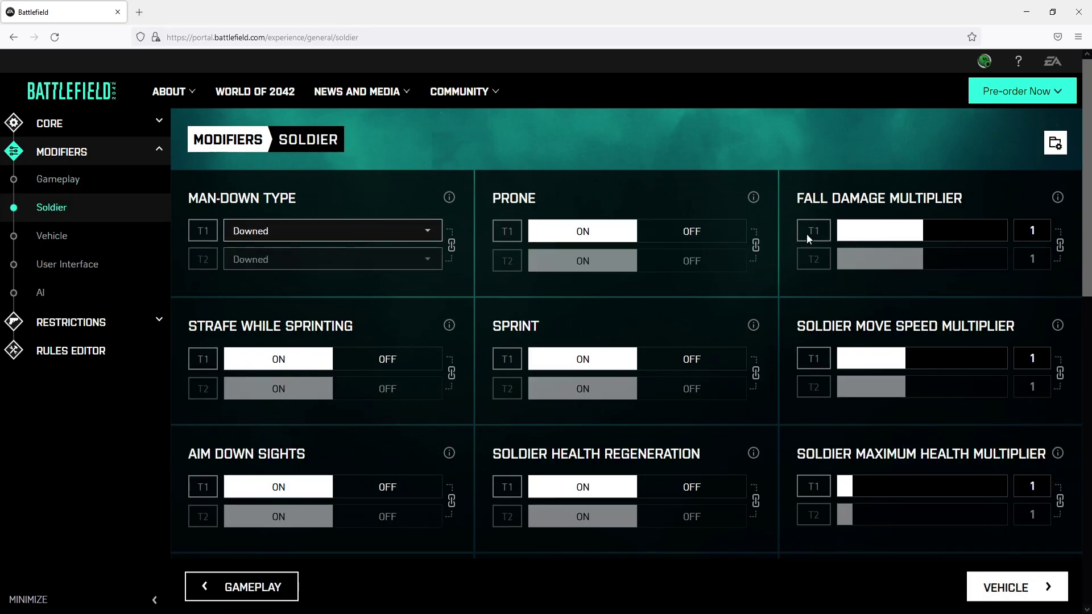
{"action": "left_click_drag", "start_coordinate": [1087, 204], "coordinate": [1088, 302]}
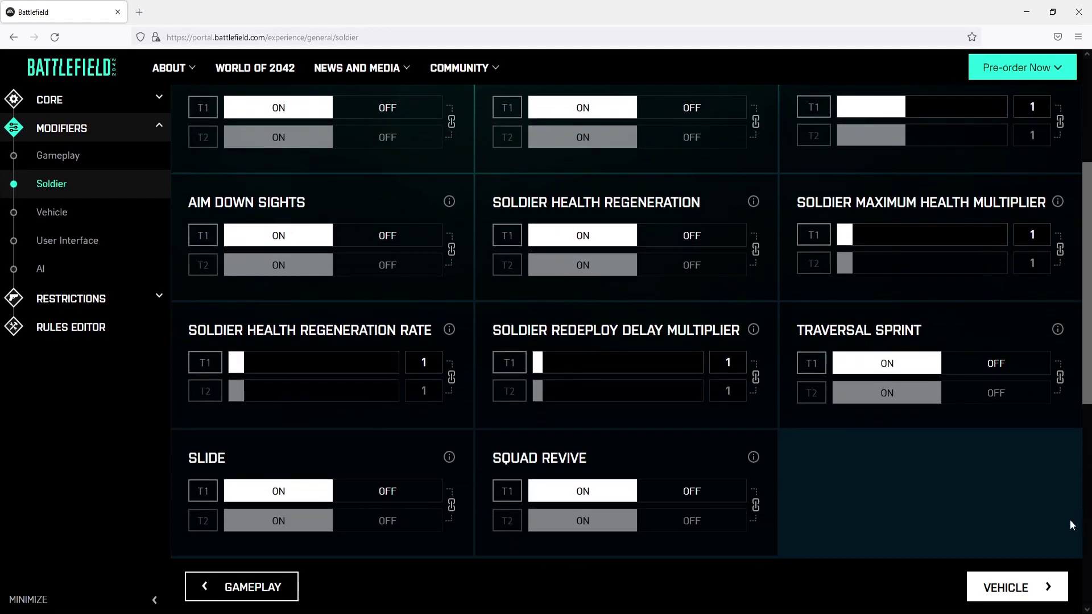
{"action": "left_click", "coordinate": [1039, 592]}
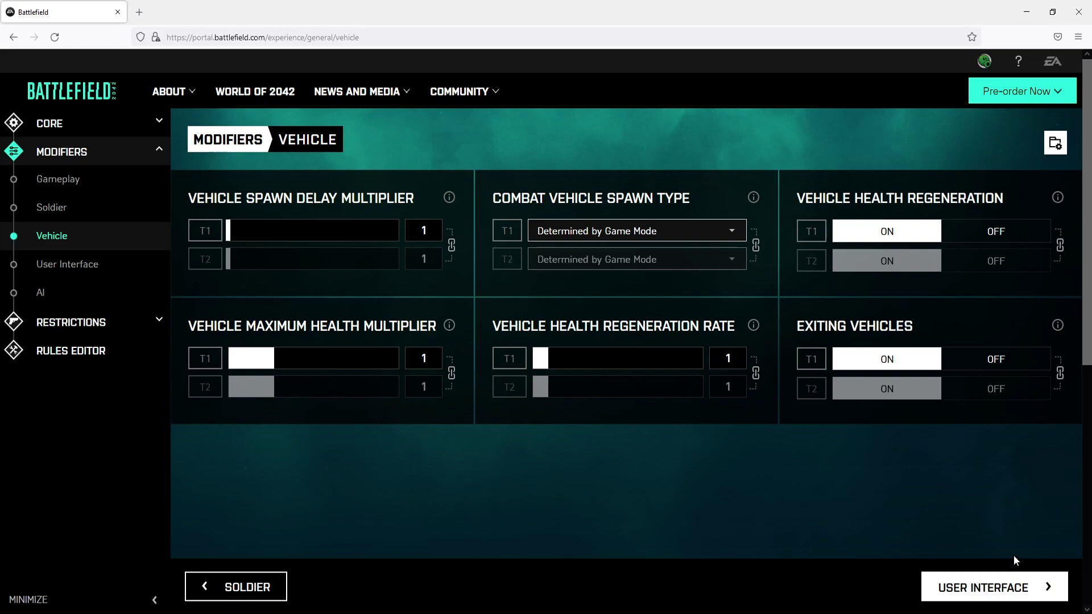
{"action": "left_click", "coordinate": [1014, 586]}
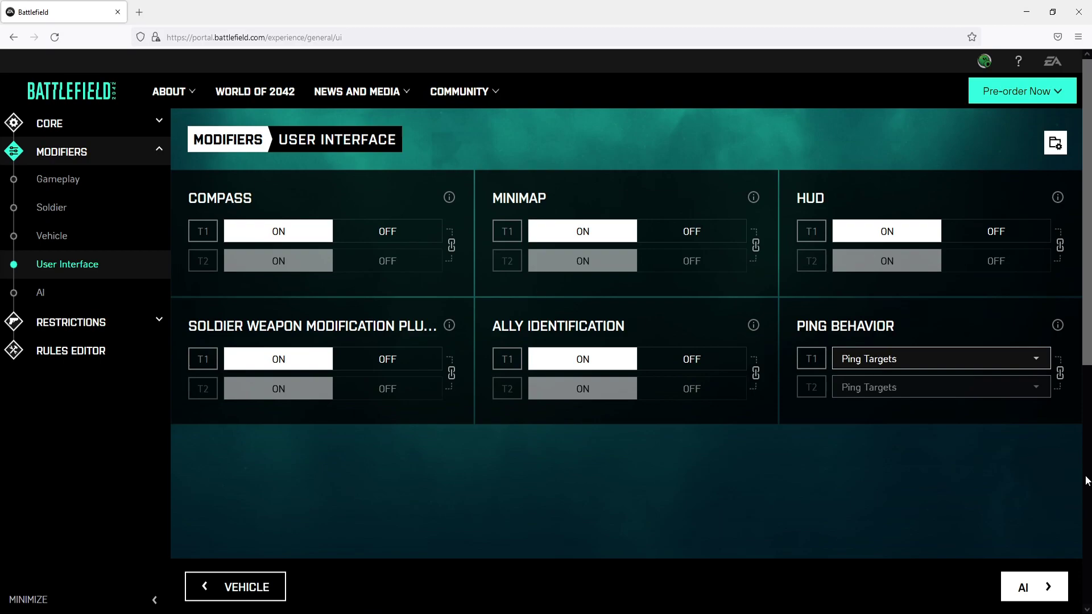
- Unlink the Compass setting per team and turn it off for Team 2
{"action": "left_click", "coordinate": [451, 247]}
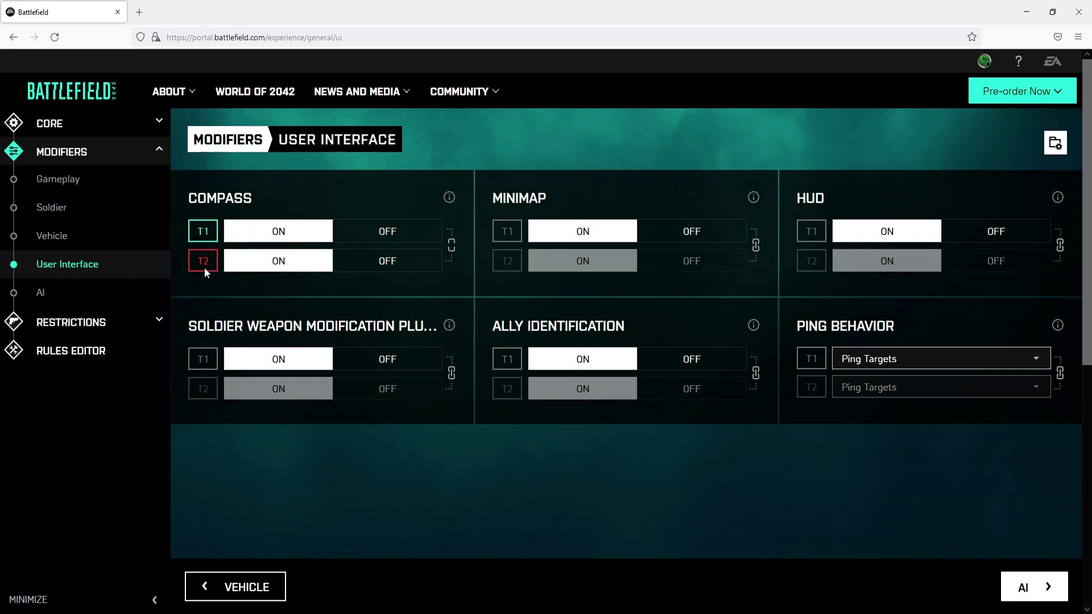
{"action": "left_click", "coordinate": [387, 269]}
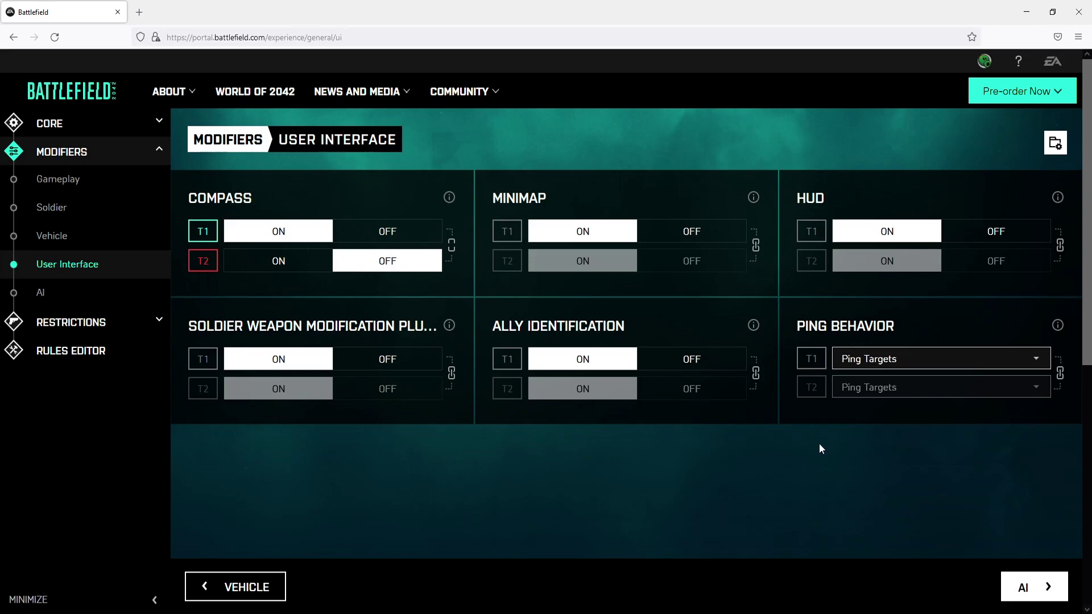
- Unlink and relink PVE AI Count across teams, leaving it at 0 for both
{"action": "left_click", "coordinate": [1044, 590]}
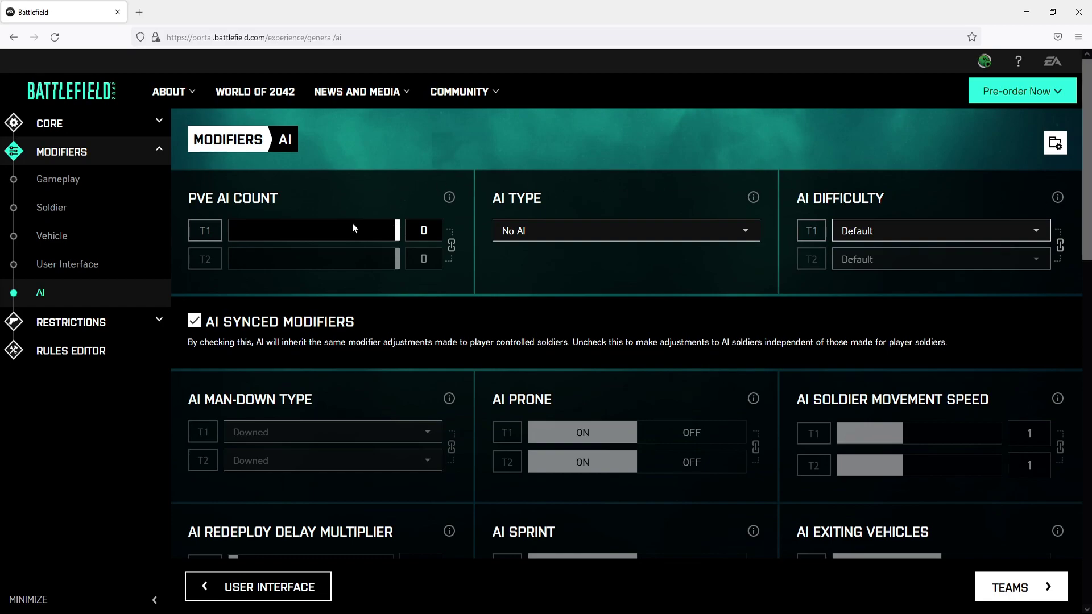
{"action": "left_click", "coordinate": [451, 245]}
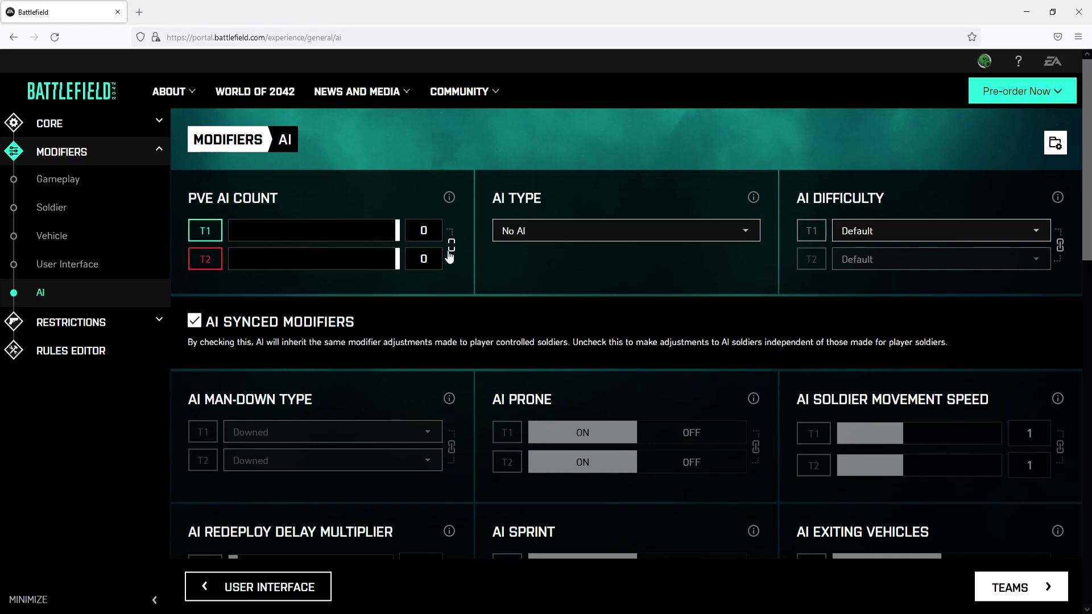
{"action": "left_click", "coordinate": [452, 246]}
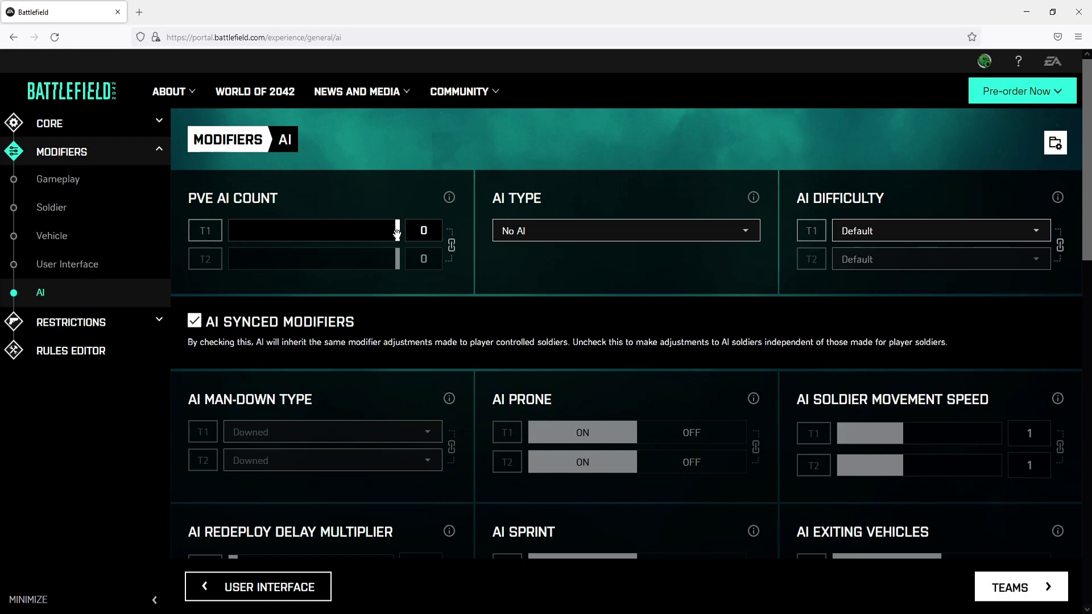
- Lower maximum human players to 89 in the Game Mode Details
{"action": "left_click", "coordinate": [106, 128]}
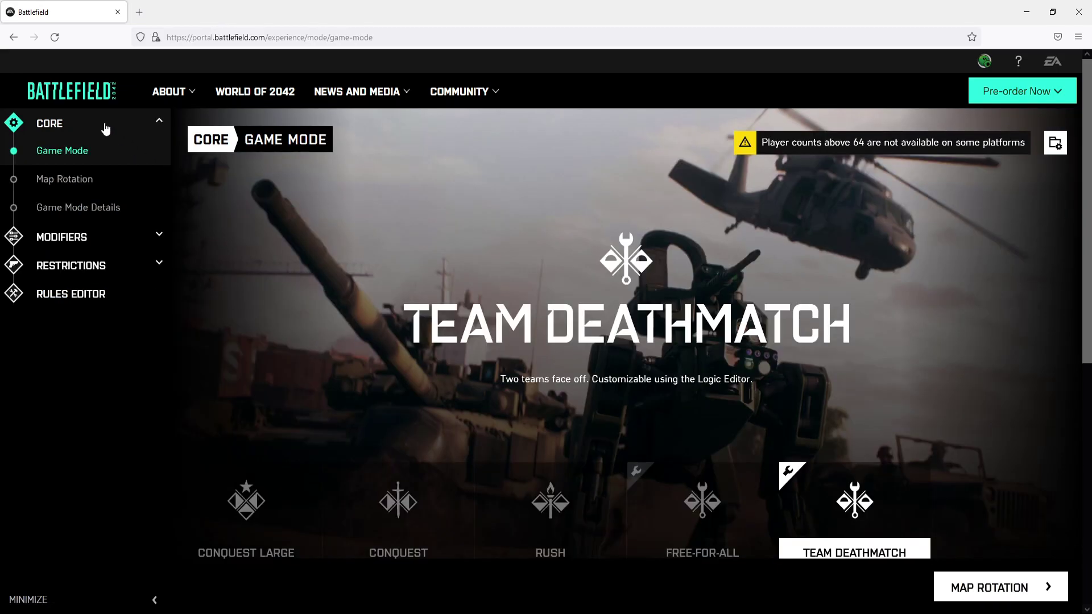
{"action": "left_click", "coordinate": [116, 208]}
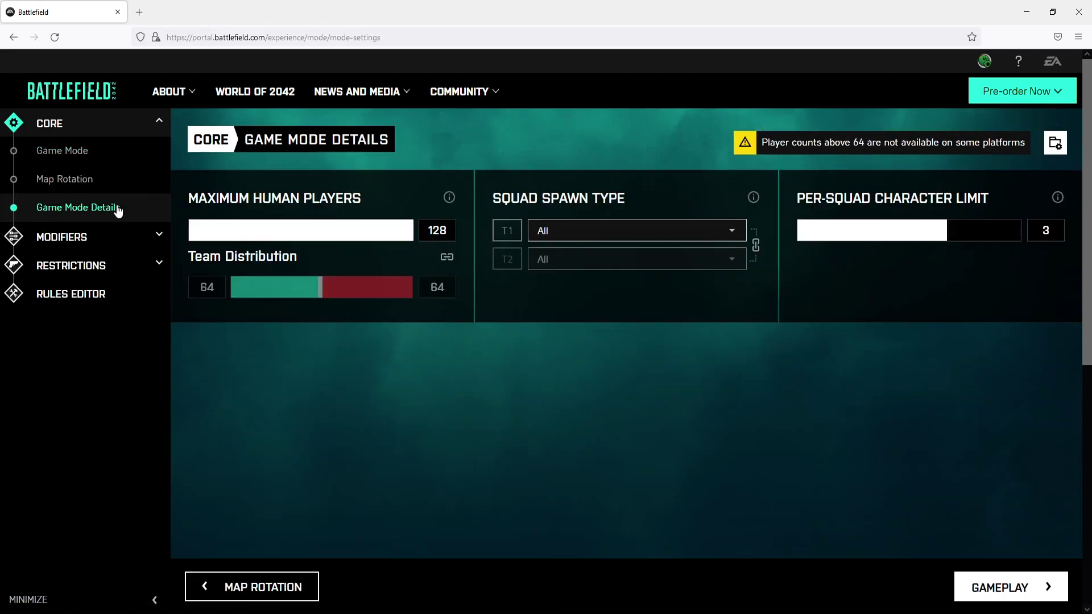
{"action": "left_click_drag", "start_coordinate": [409, 230], "coordinate": [338, 232]}
- Set the PVE AI count to 21 for both teams in the AI modifiers
{"action": "left_click", "coordinate": [132, 250]}
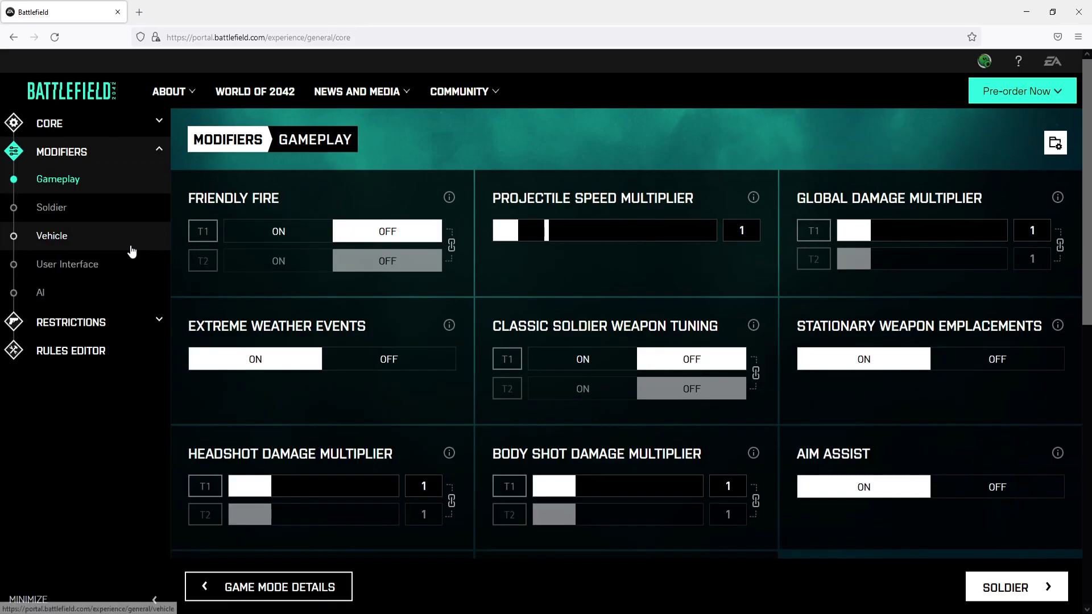
{"action": "left_click", "coordinate": [110, 301]}
{"action": "left_click", "coordinate": [255, 230]}
{"action": "left_click_drag", "start_coordinate": [255, 230], "coordinate": [607, 231]}
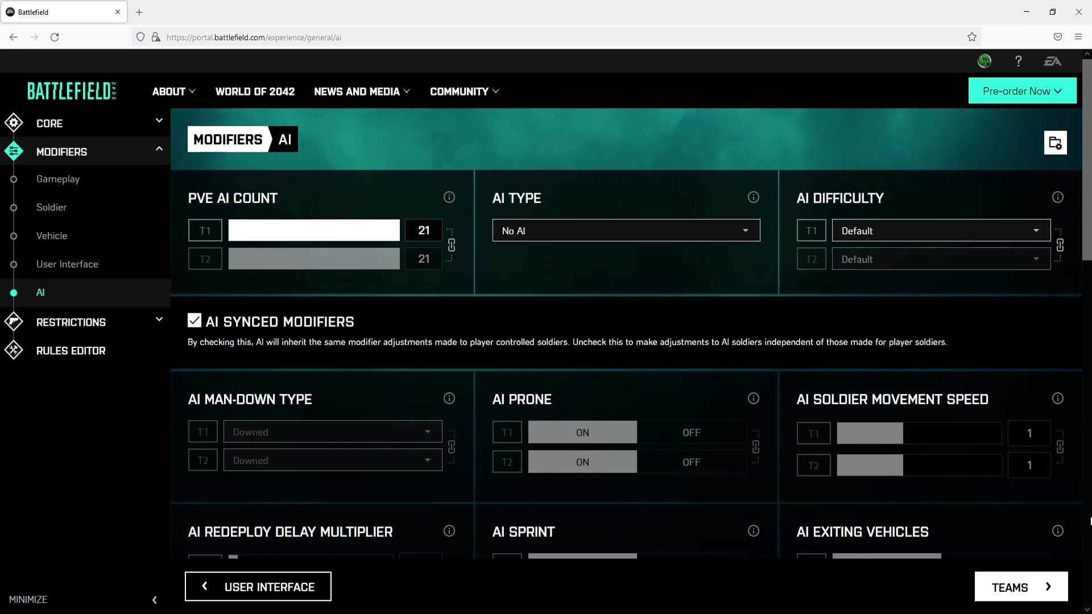
- Give Team 1 the Battlefield 2042 era, then page through character, weapon, attachment, vehicle and gadget restrictions
{"action": "left_click", "coordinate": [1049, 589]}
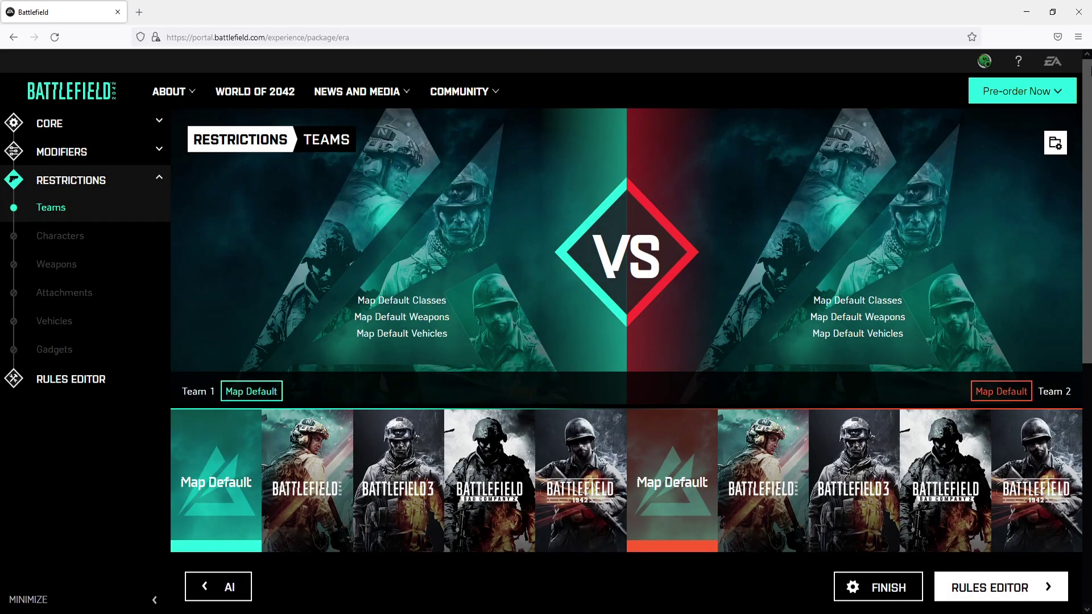
{"action": "left_click", "coordinate": [297, 499]}
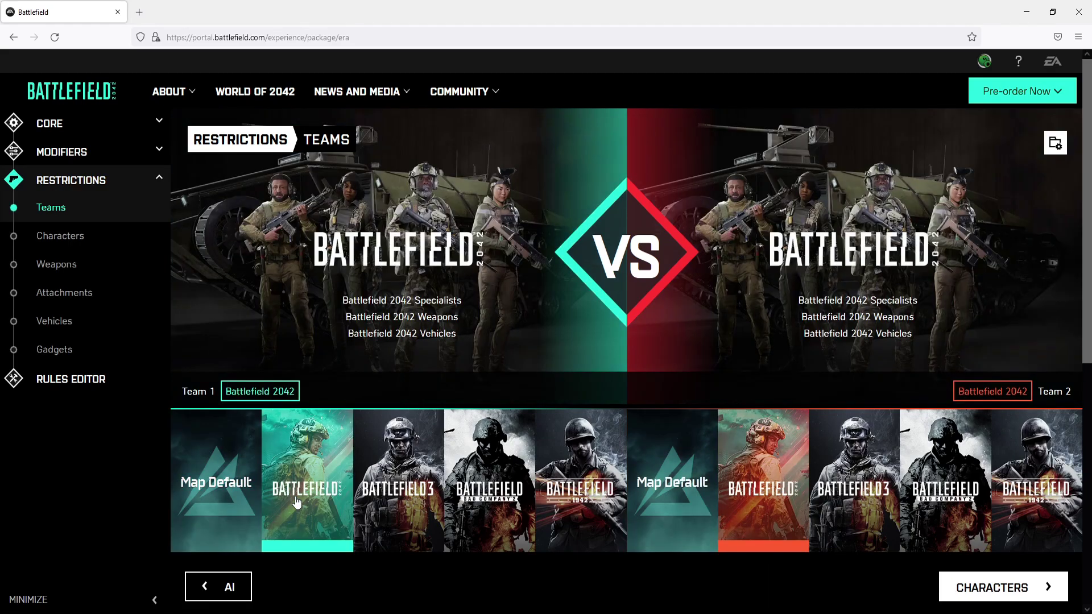
{"action": "left_click", "coordinate": [1029, 592]}
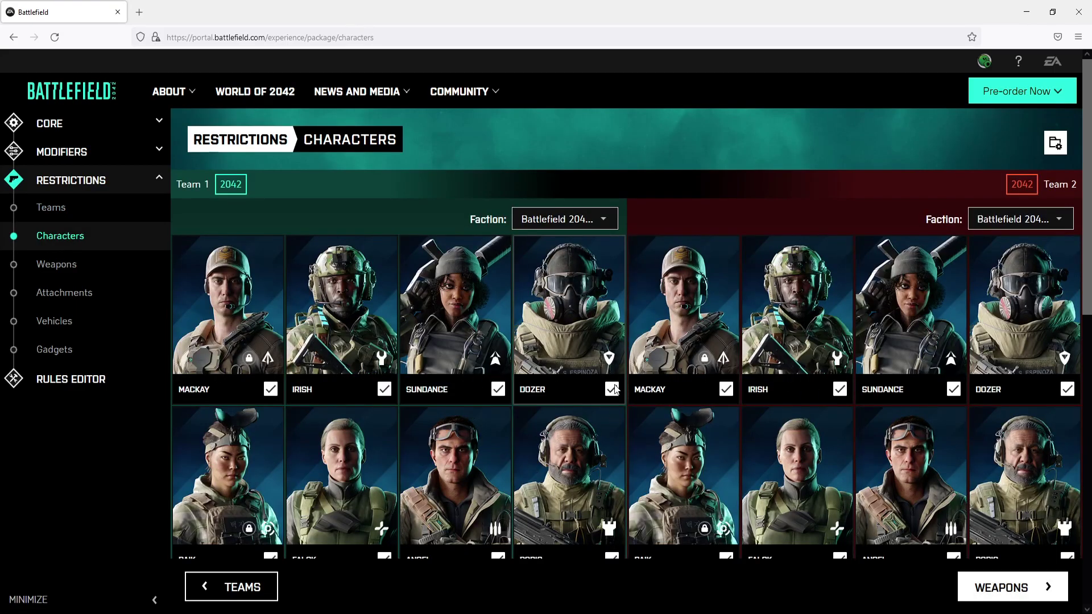
{"action": "left_click", "coordinate": [999, 589]}
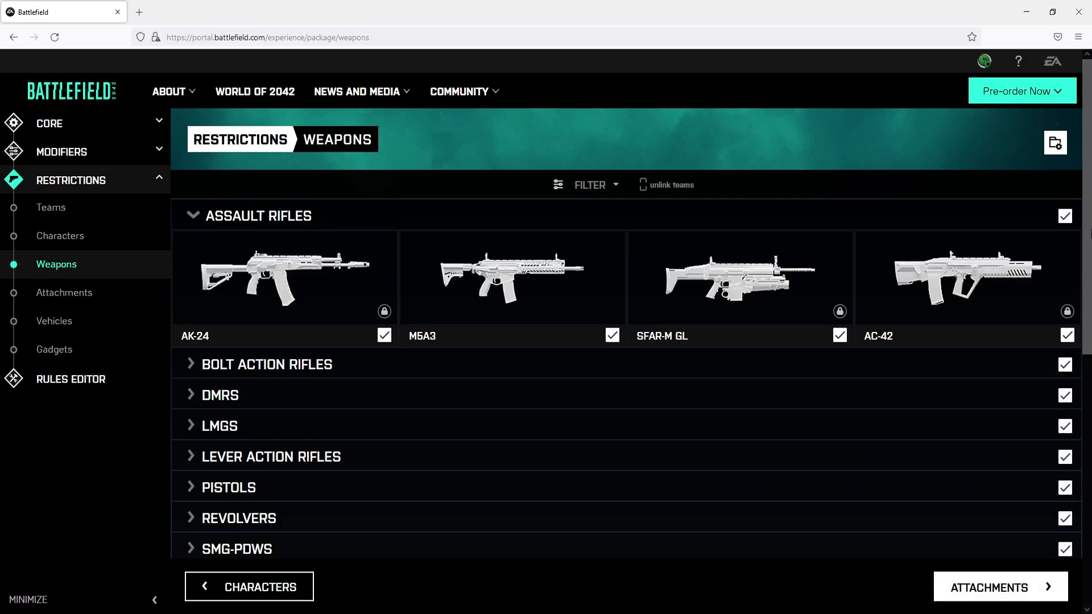
{"action": "left_click", "coordinate": [987, 588]}
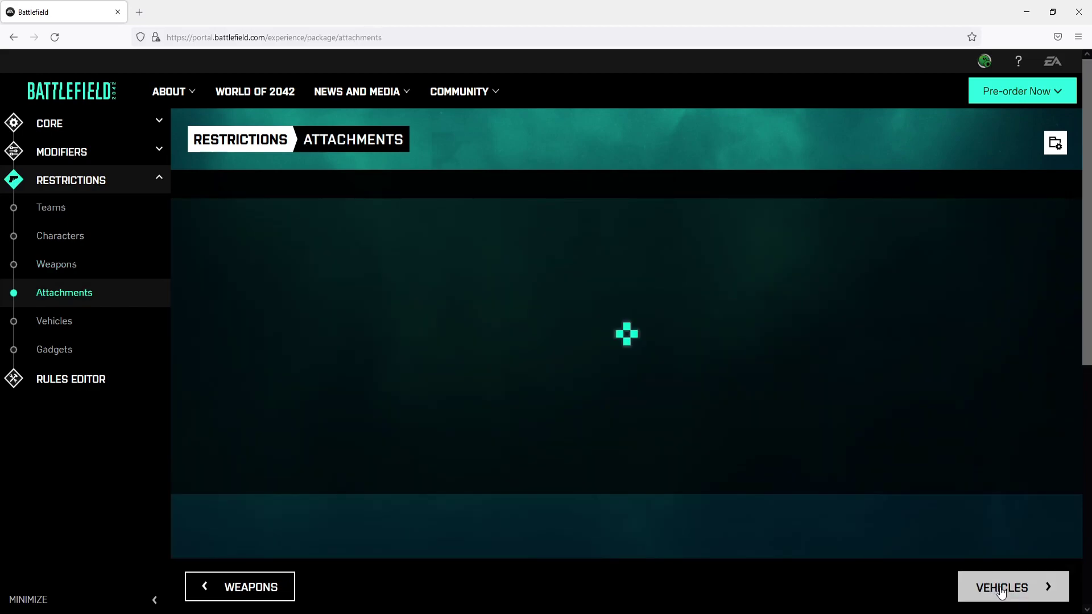
{"action": "left_click", "coordinate": [1034, 588]}
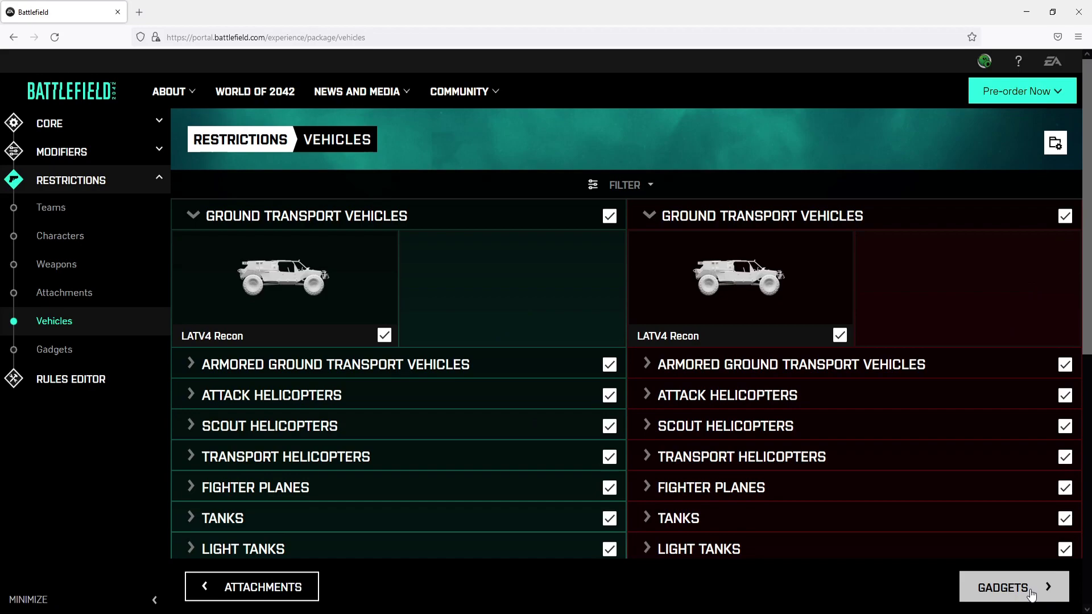
{"action": "left_click", "coordinate": [1031, 593]}
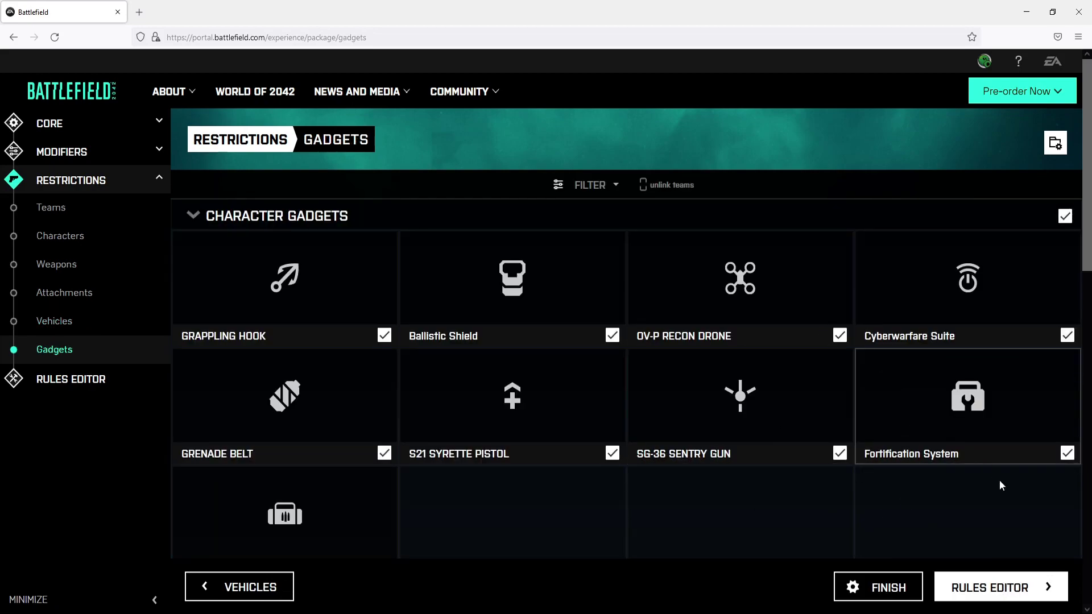
{"action": "left_click", "coordinate": [1033, 589]}
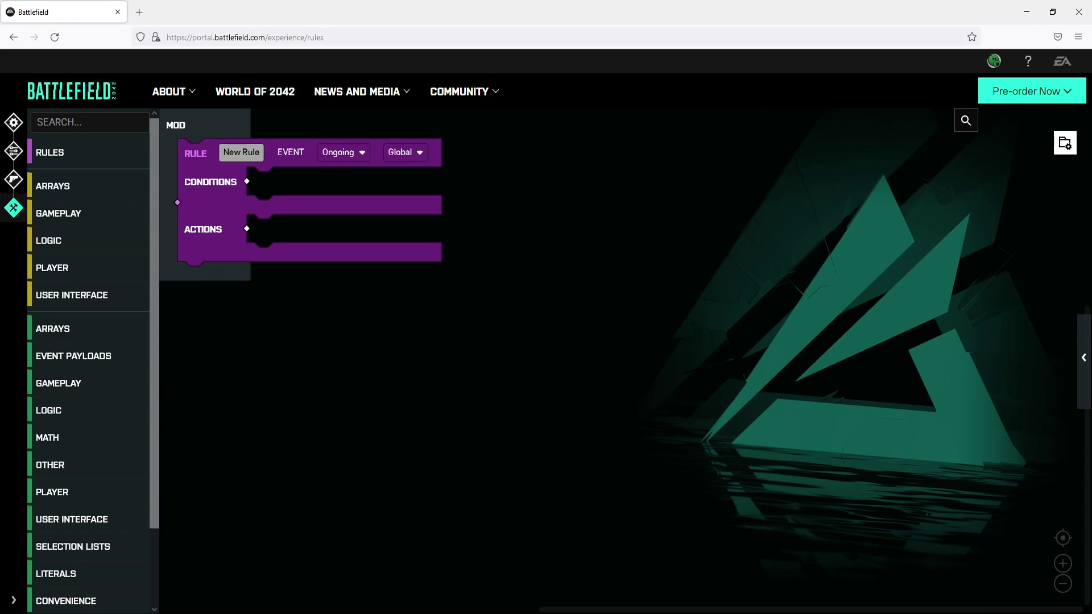
- Create the experience named 'cs test' with description 'test', then close the settings panel
{"action": "scroll", "coordinate": [114, 353], "scroll_direction": "down", "scroll_amount": 2}
{"action": "scroll", "coordinate": [120, 382], "scroll_direction": "up", "scroll_amount": 2}
{"action": "left_click", "coordinate": [1066, 144]}
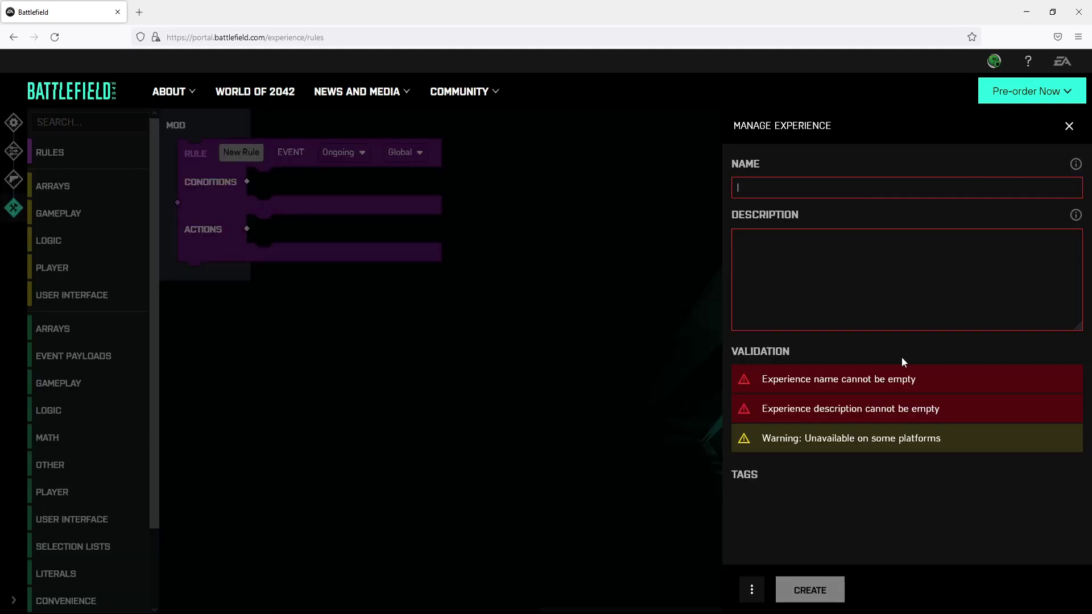
{"action": "type", "text": "cs test"}
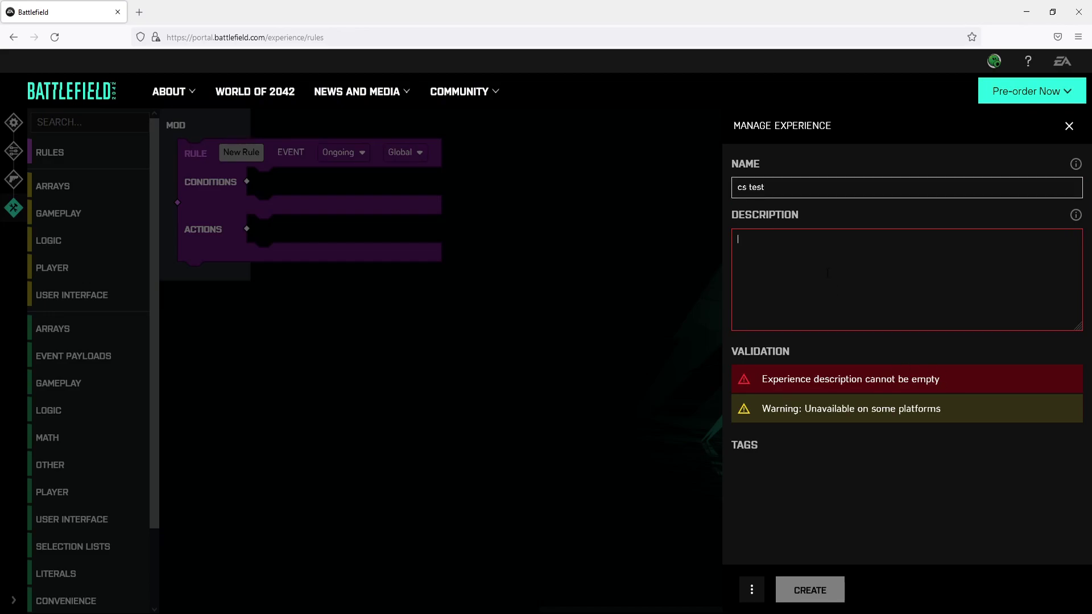
{"action": "type", "text": "test"}
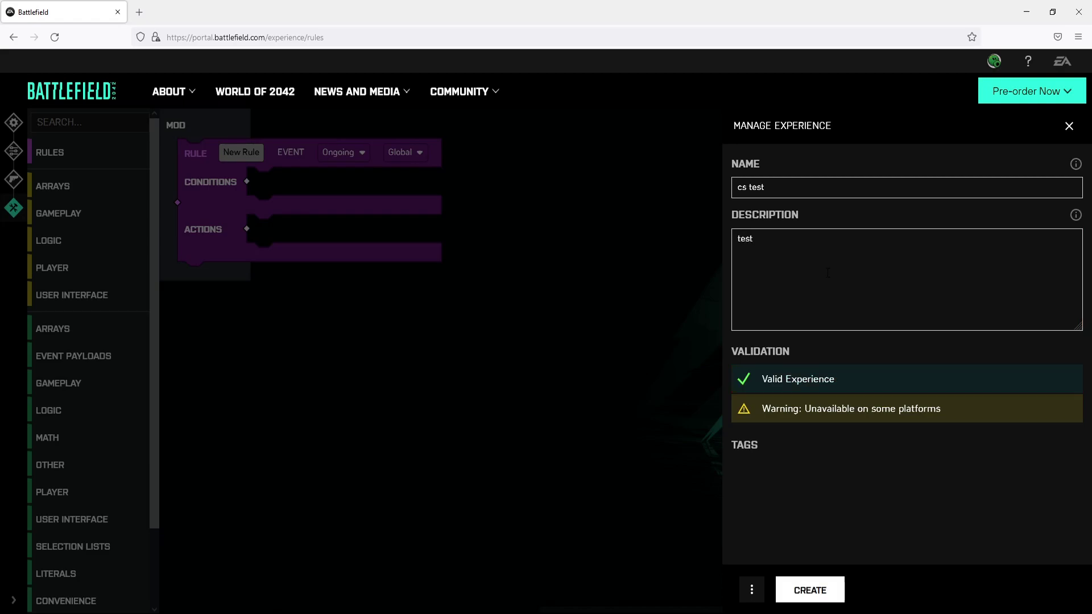
{"action": "left_click", "coordinate": [810, 592]}
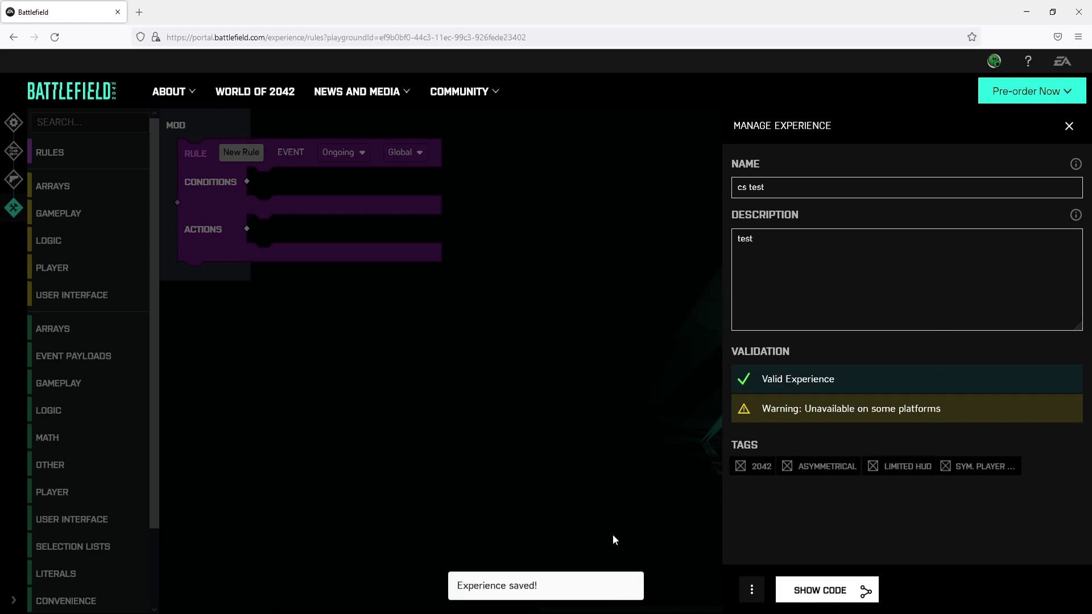
{"action": "left_click", "coordinate": [1069, 125]}
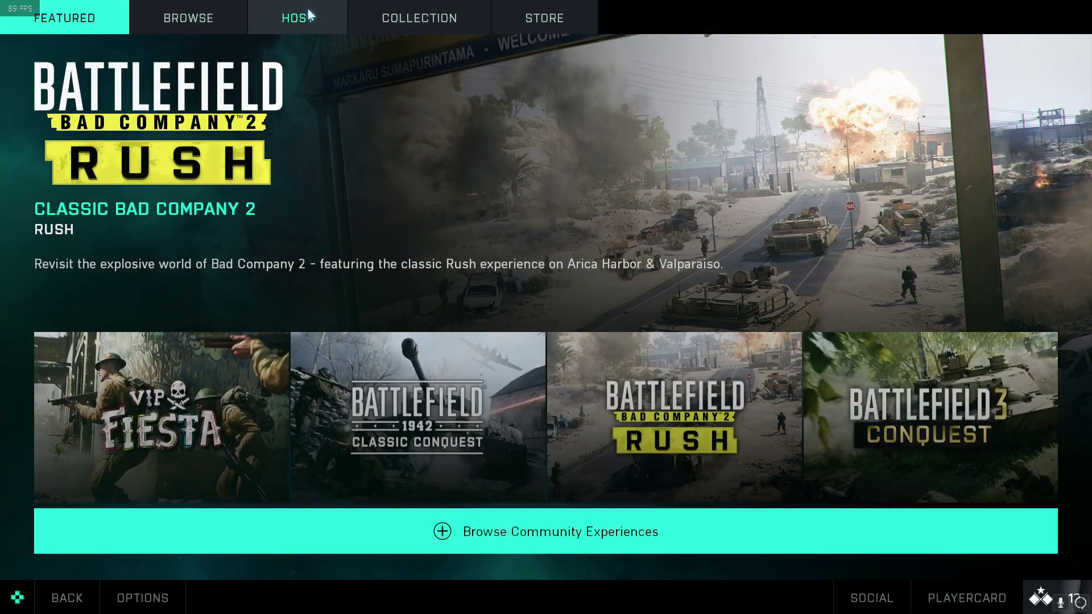
- Host the CS TEST experience from My Experiences in Battlefield 2042's Host menu
{"action": "left_click", "coordinate": [309, 16]}
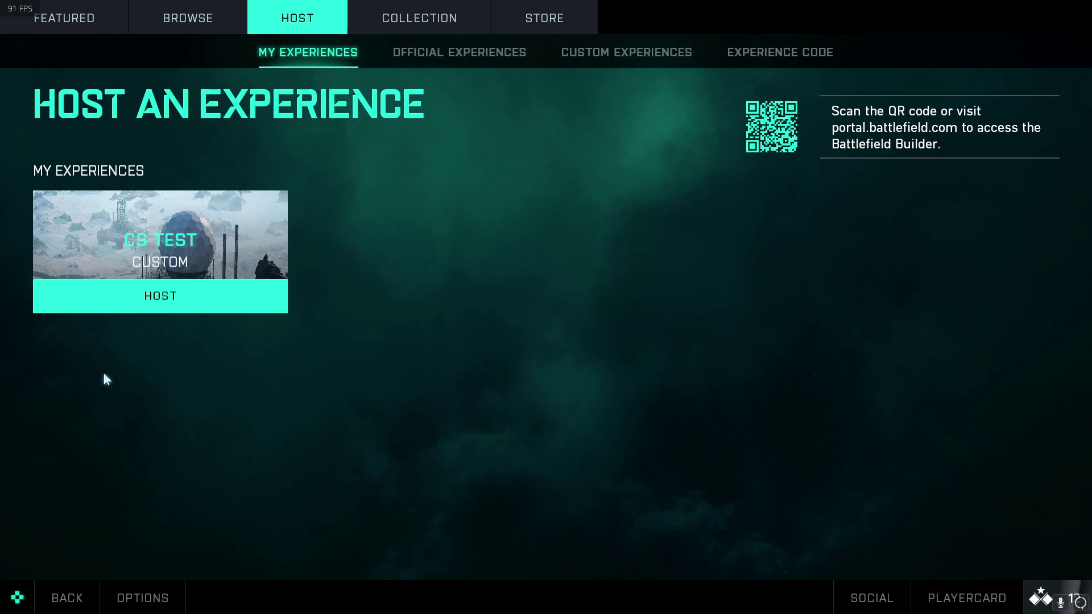
{"action": "left_click", "coordinate": [199, 293]}
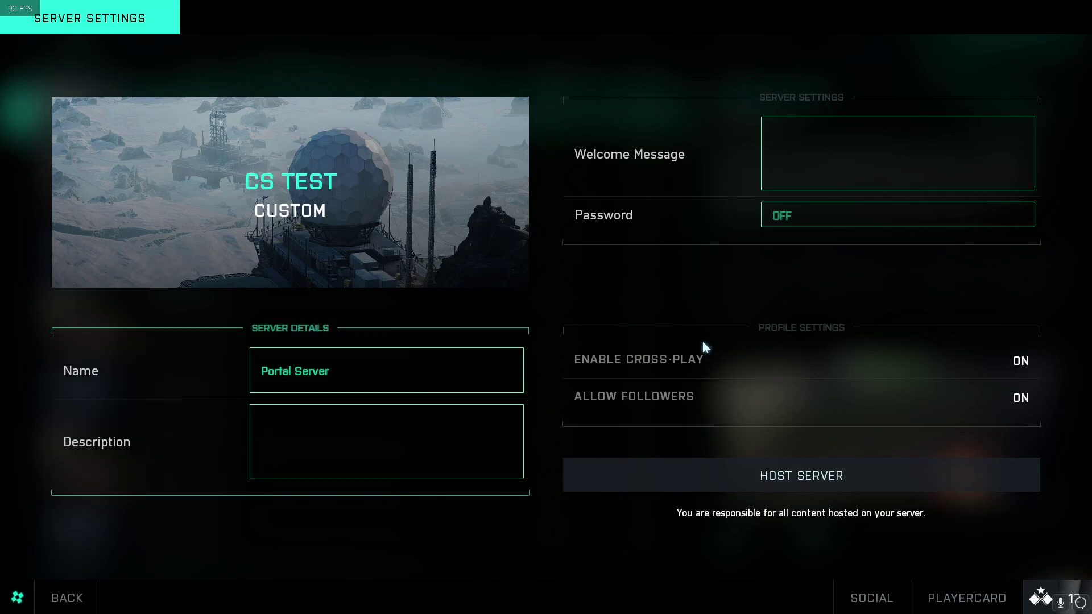